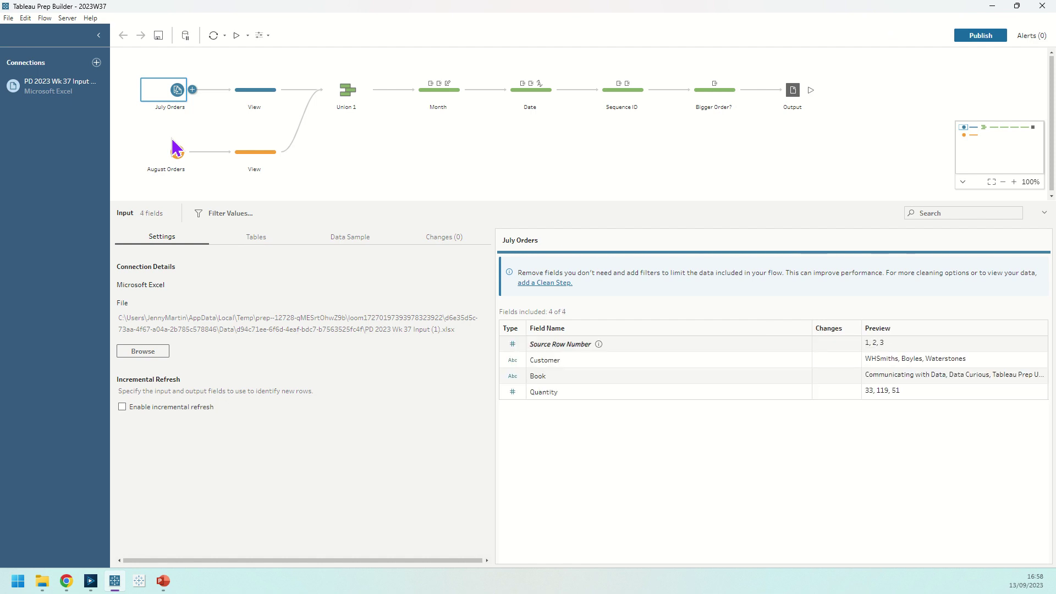
# Check the July View data, remove the Source Row Number field from the July Orders input, and include it again.
pyautogui.click(257, 93)
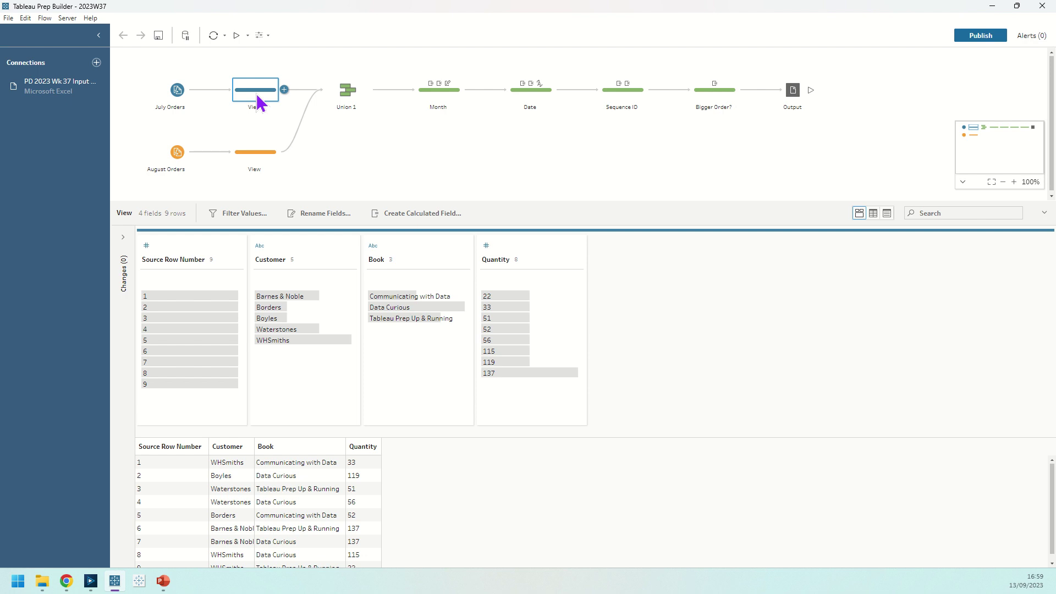
pyautogui.click(178, 92)
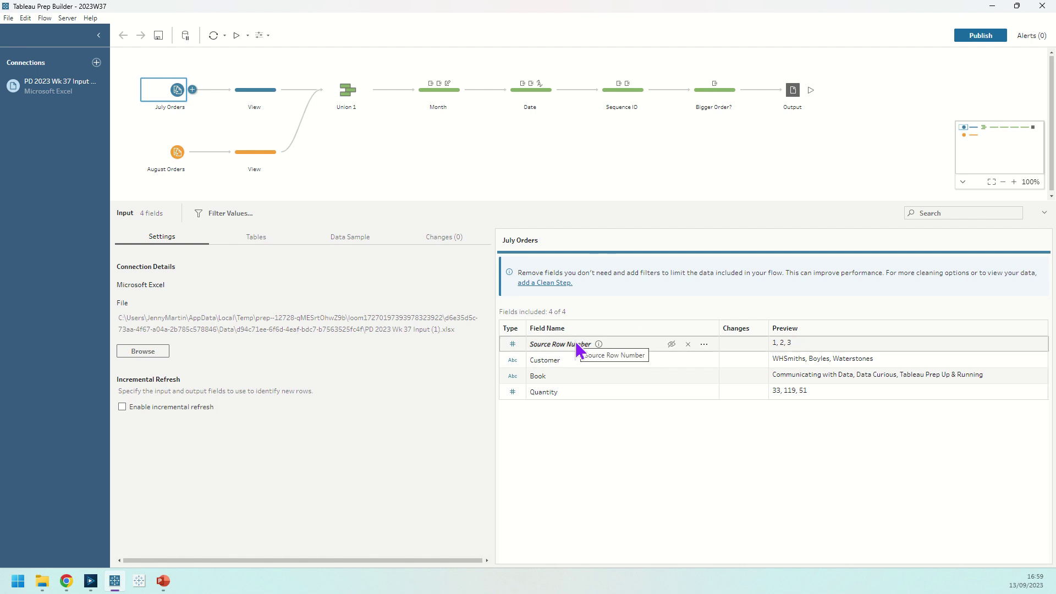
pyautogui.click(688, 344)
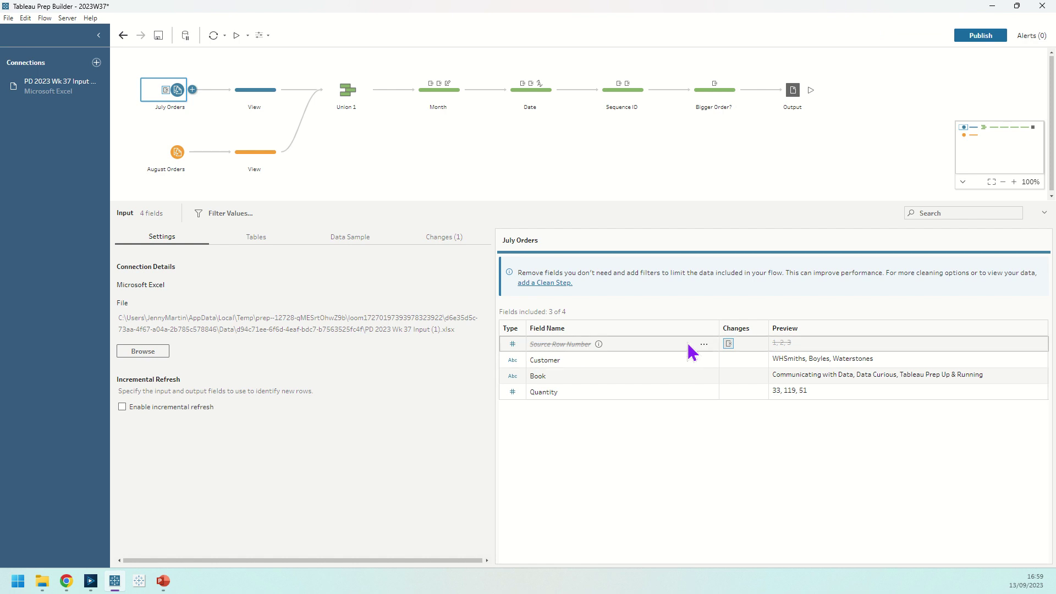
pyautogui.click(703, 344)
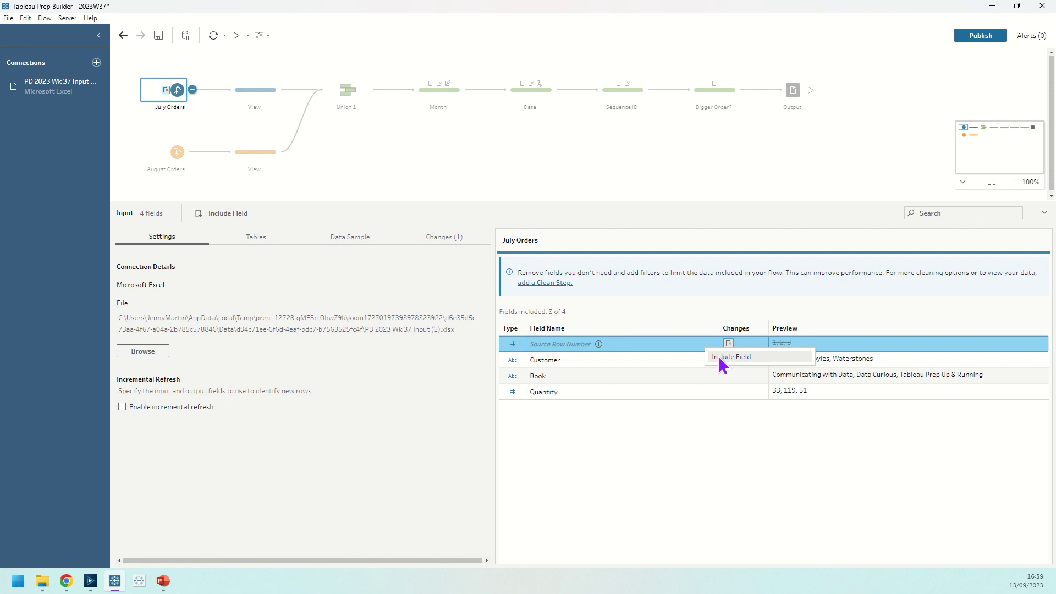
pyautogui.click(719, 357)
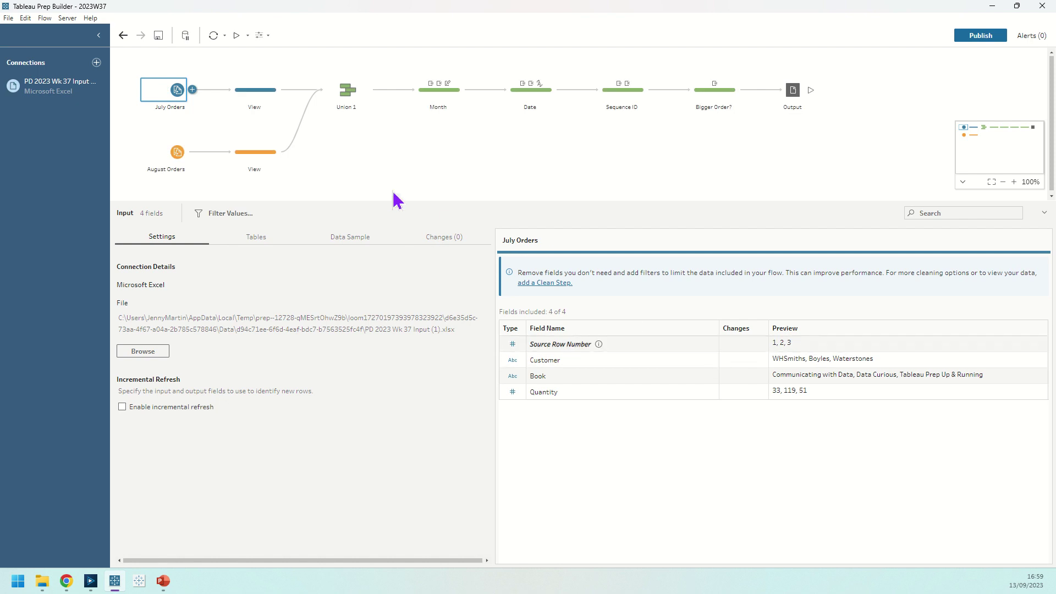
# Examine the August Orders input and the combined July and August rows in Union 1.
pyautogui.click(186, 156)
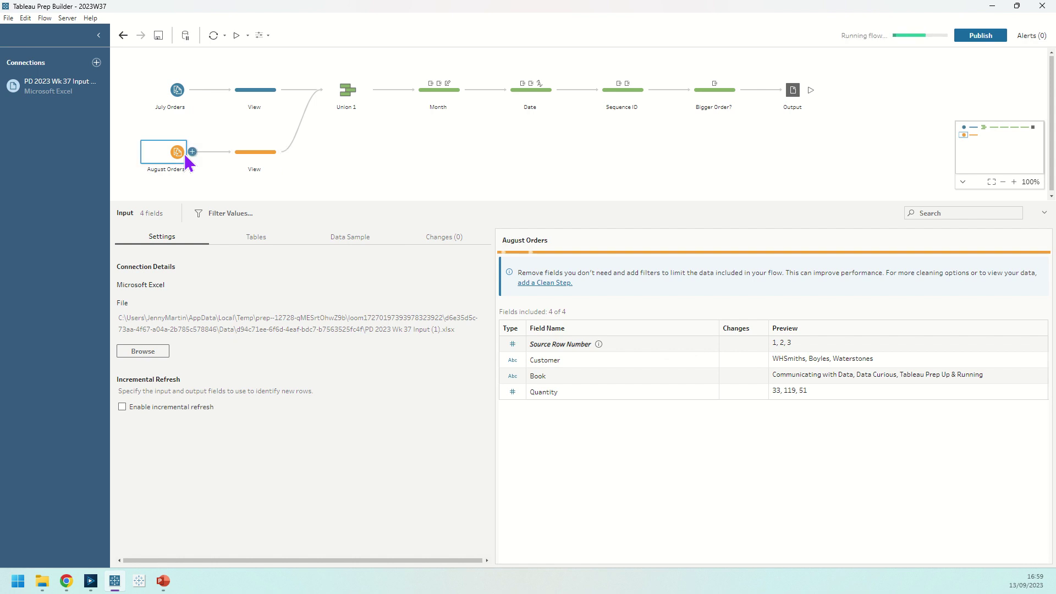
pyautogui.click(330, 94)
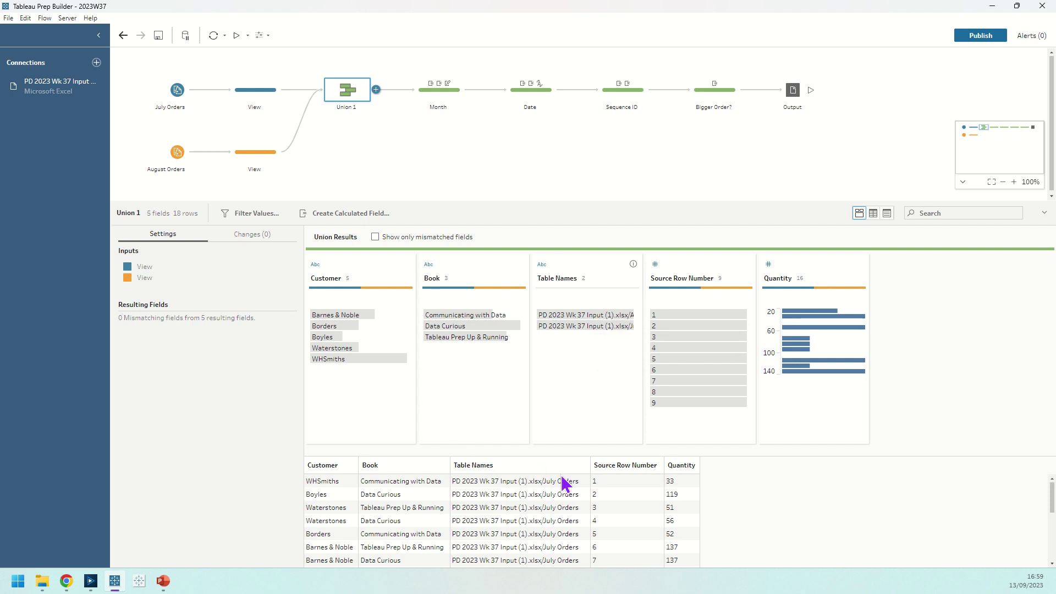
pyautogui.scroll(-4, 550, 559)
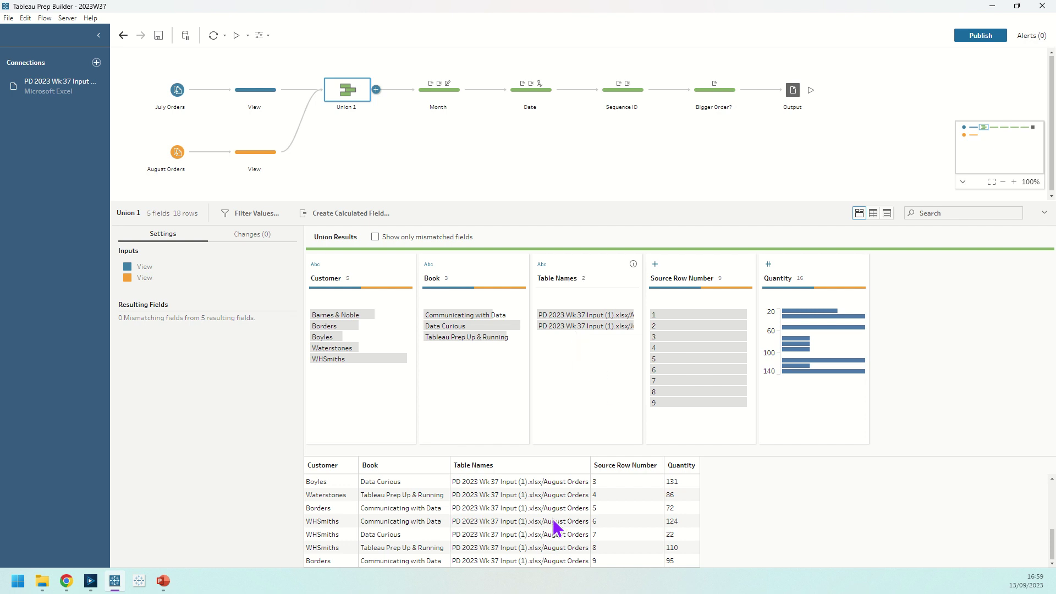
pyautogui.scroll(5, 556, 528)
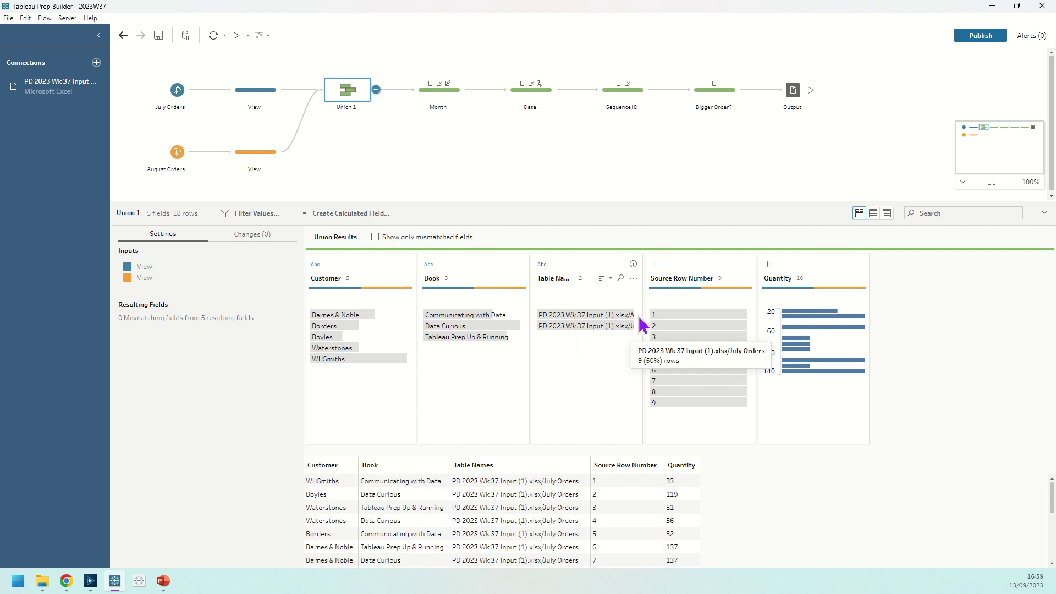
pyautogui.click(633, 278)
pyautogui.moveTo(667, 330)
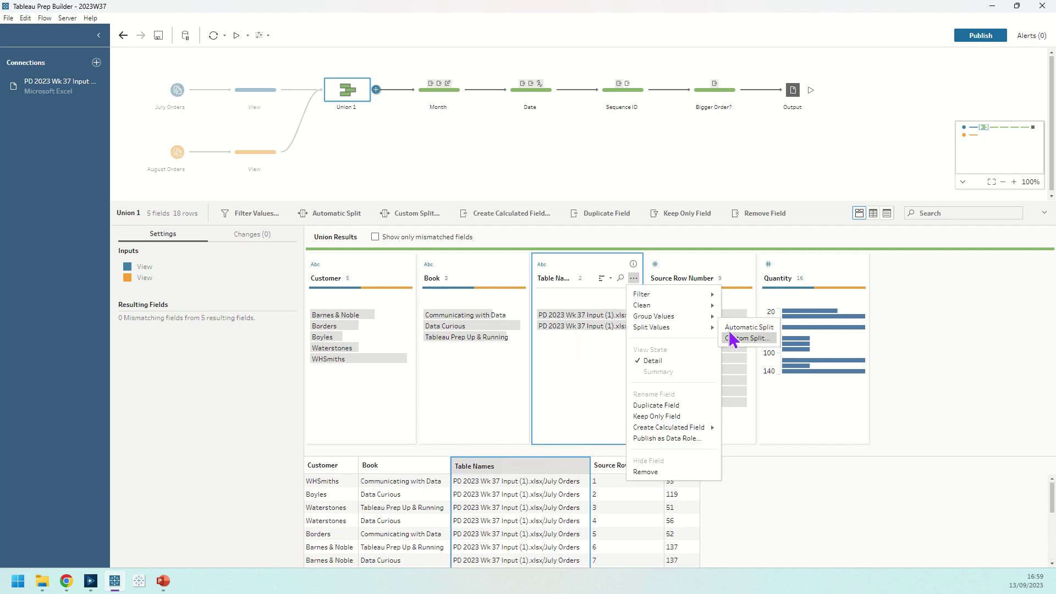
pyautogui.click(564, 378)
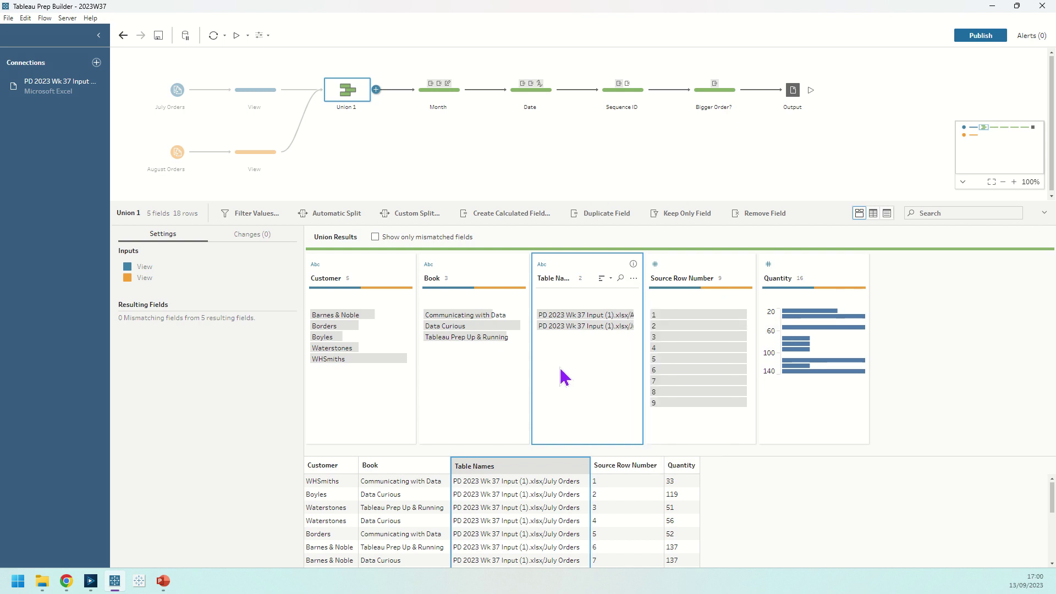
# Review the Month step's split formula on Table Names, the resulting values, and the rename to Month.
pyautogui.click(447, 88)
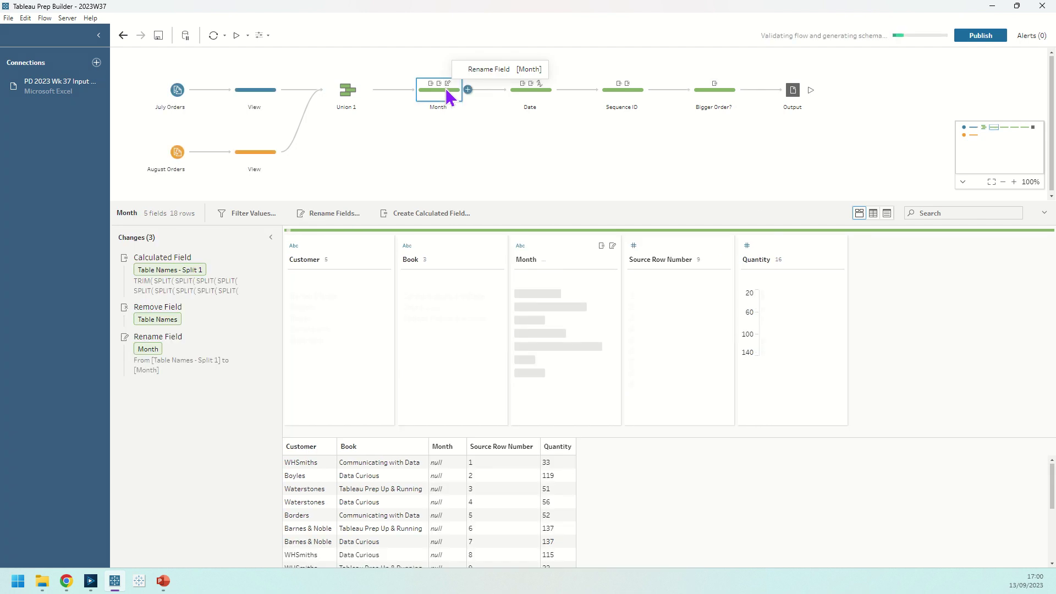
pyautogui.click(197, 297)
pyautogui.click(257, 258)
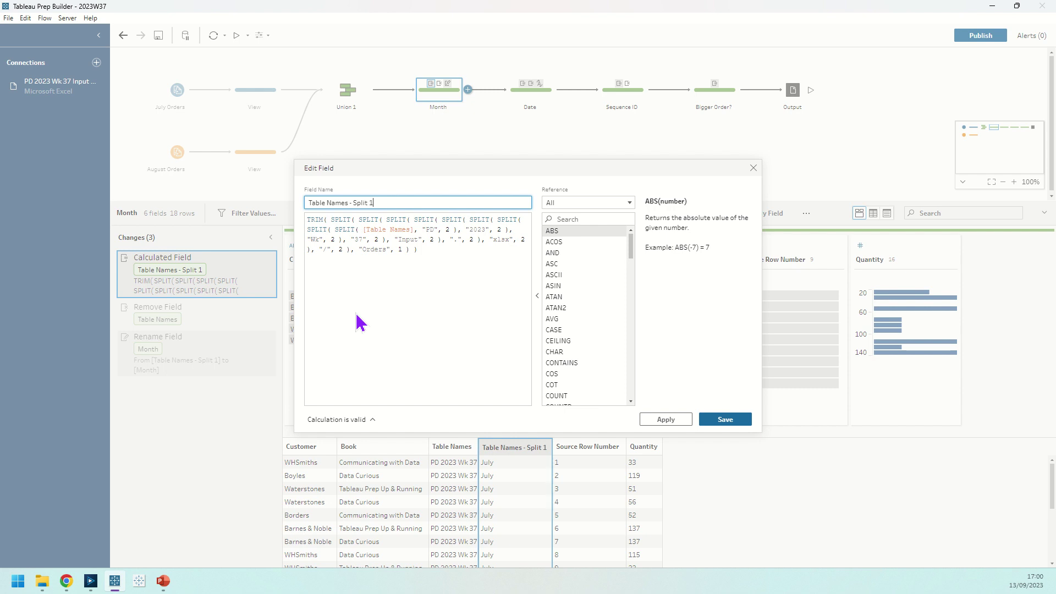
pyautogui.click(753, 168)
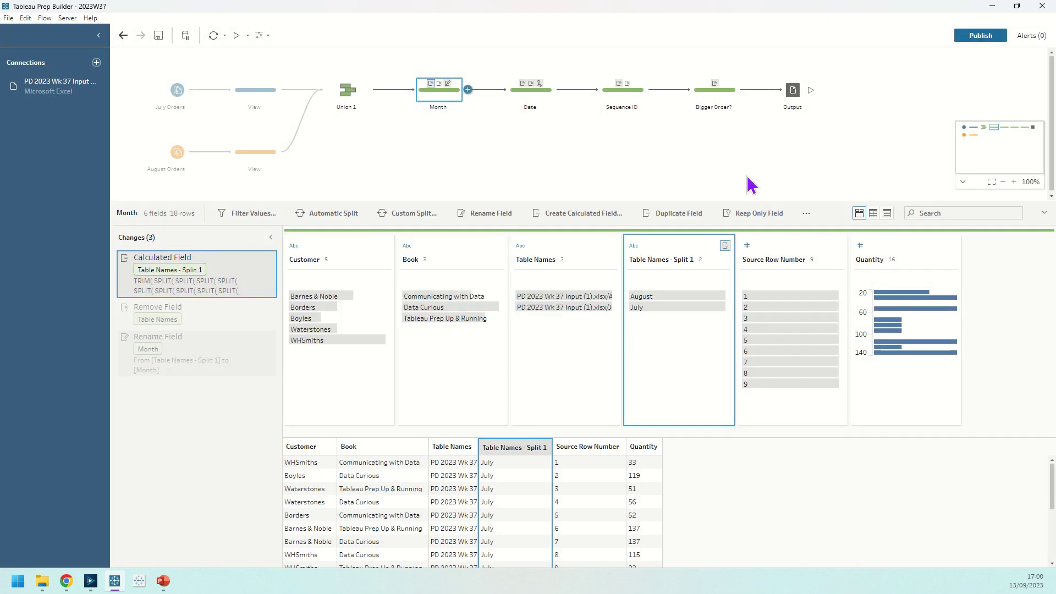
pyautogui.moveTo(667, 309)
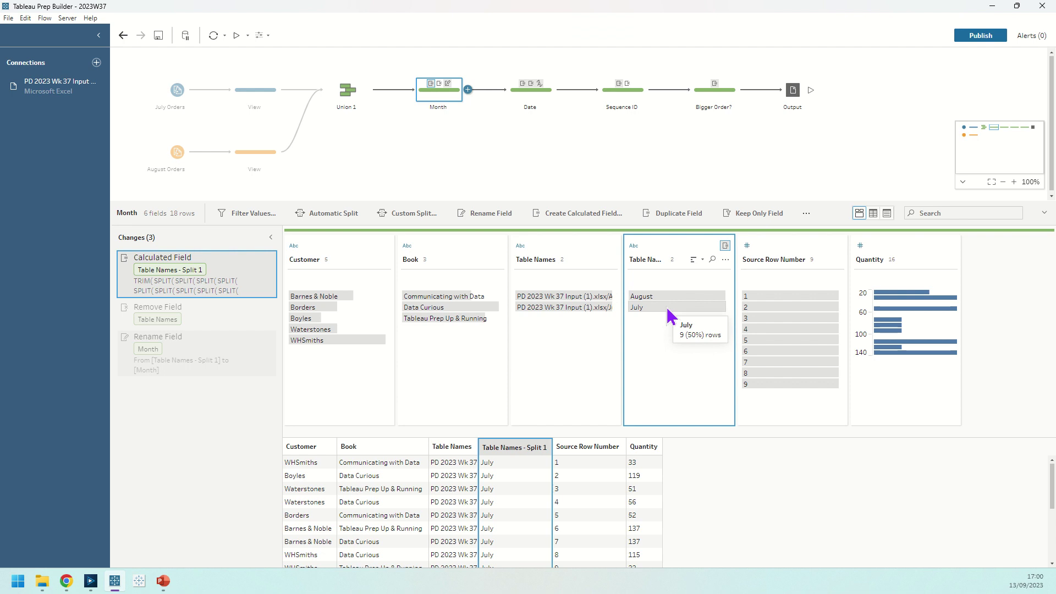
pyautogui.click(183, 366)
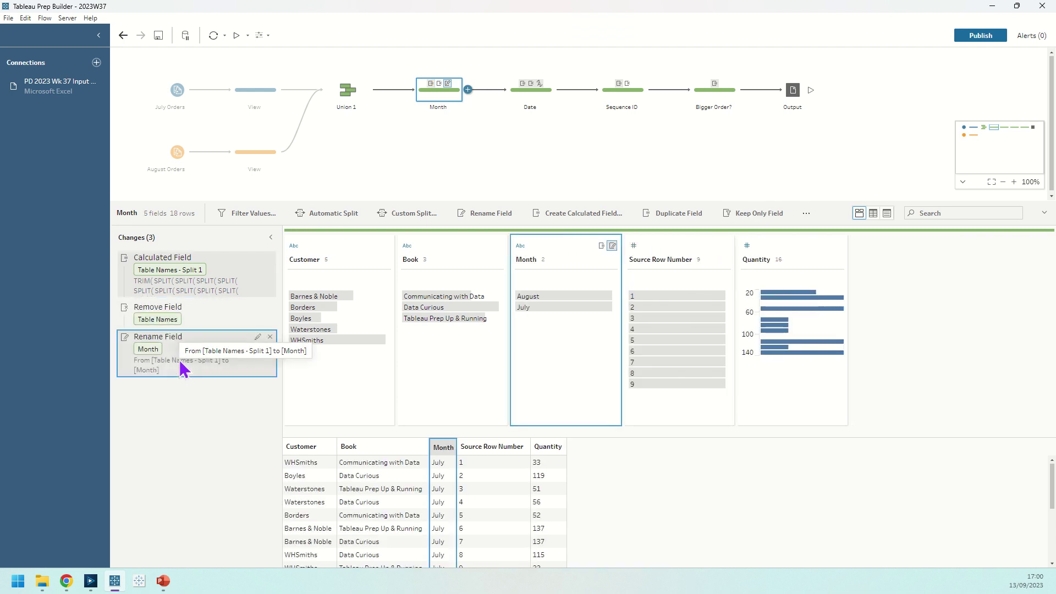
# Inspect the formula of the calculated Date field in the Date step.
pyautogui.click(540, 99)
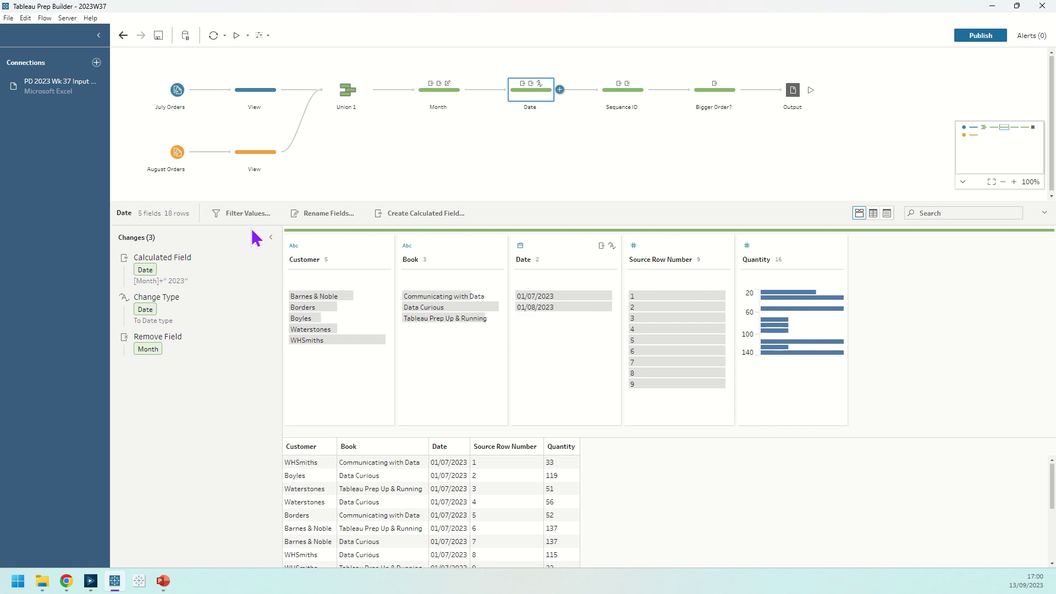
pyautogui.click(227, 260)
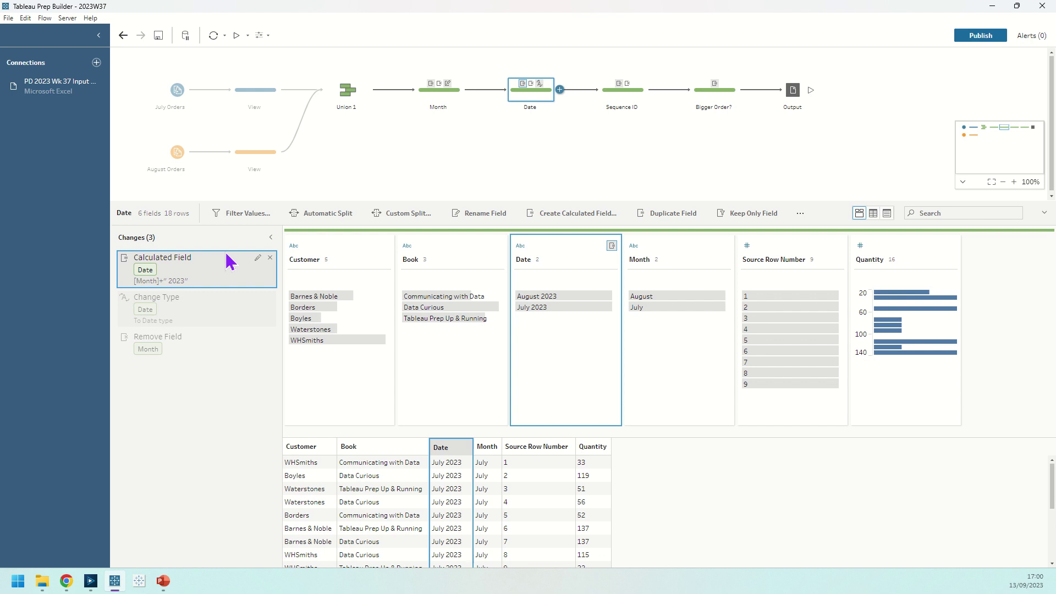
pyautogui.click(258, 258)
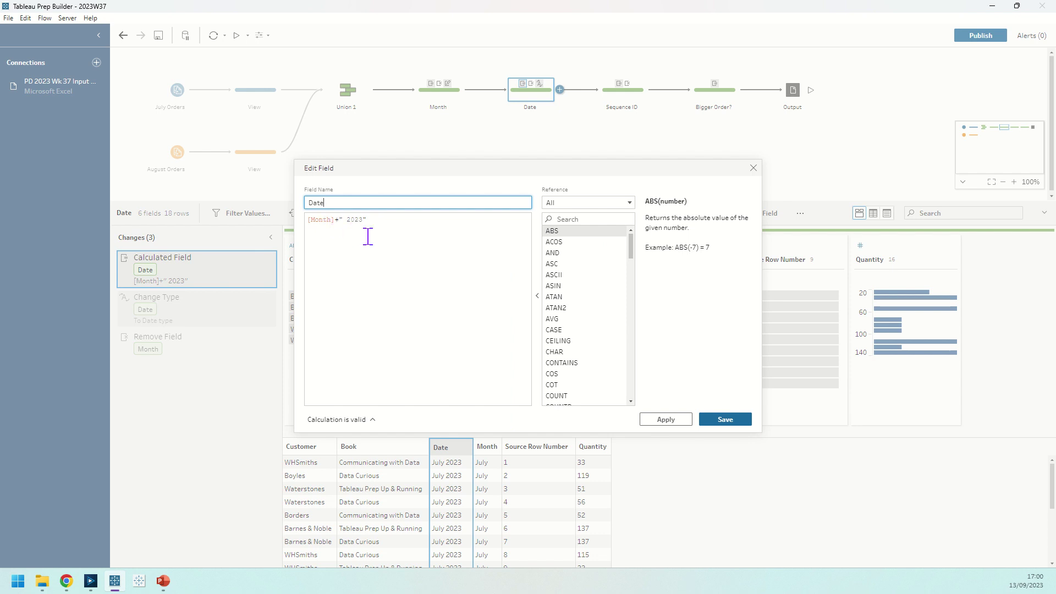
pyautogui.click(752, 167)
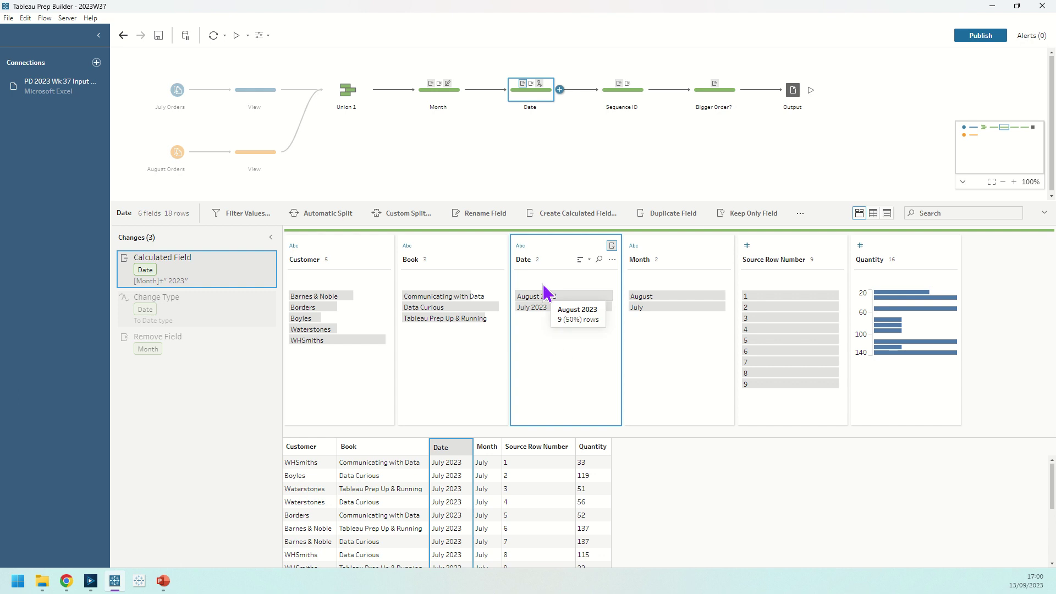
# Check the Date field's data type options and review the step's Change Type and Remove Field changes.
pyautogui.click(521, 246)
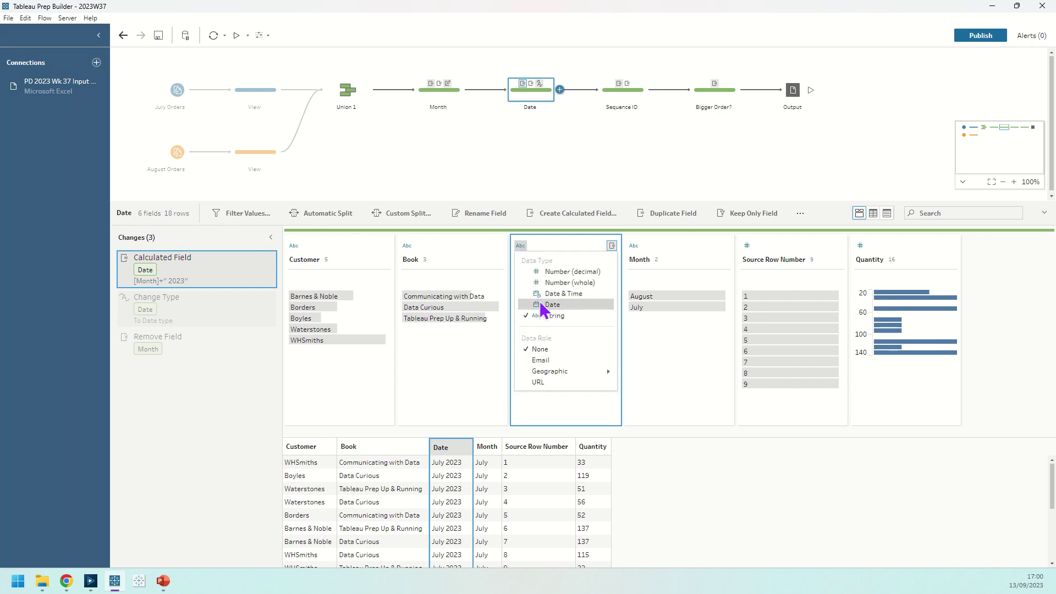
pyautogui.click(440, 390)
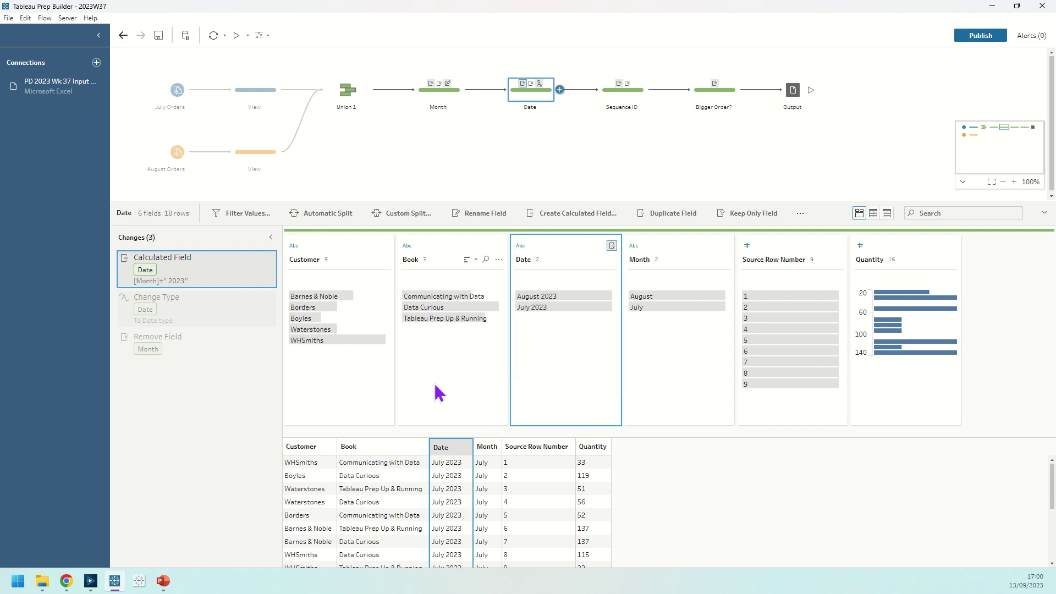
pyautogui.click(158, 325)
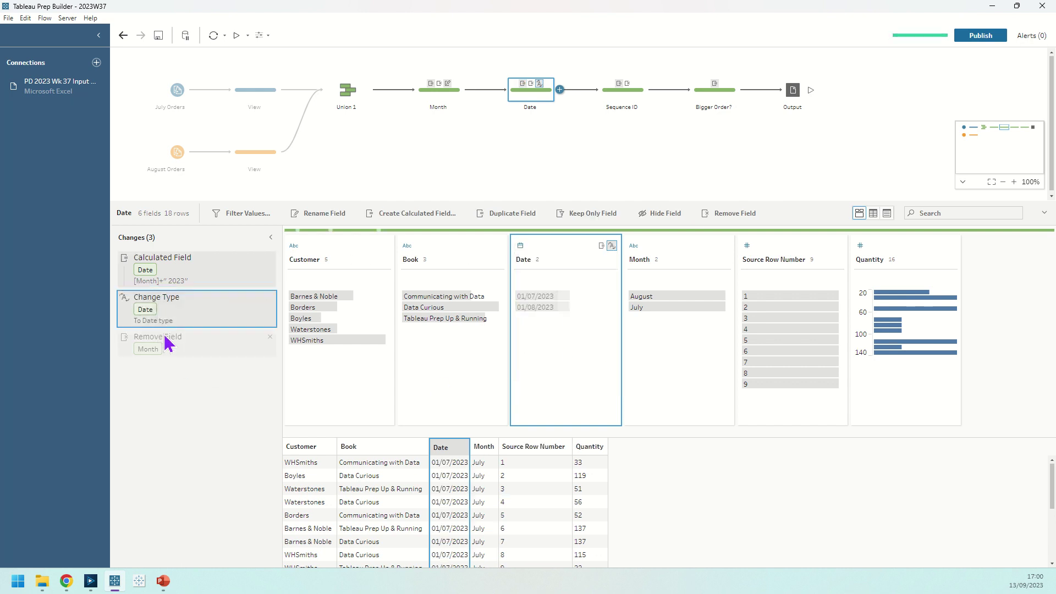
pyautogui.click(179, 365)
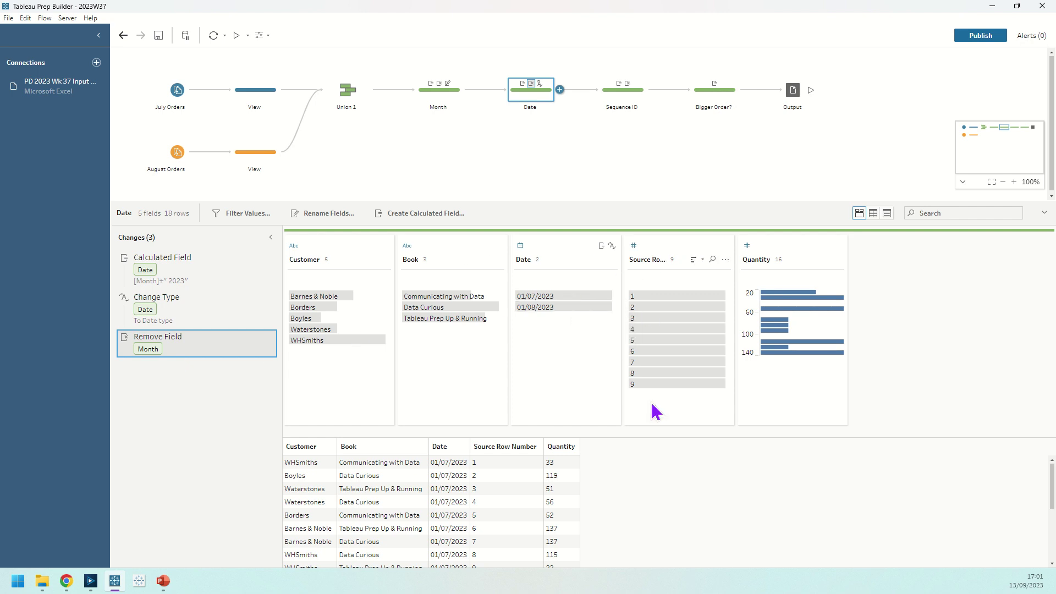
# Create a Rank calculation from Source Row Number, placed after the existing Rank change in the Sequence ID step.
pyautogui.click(620, 97)
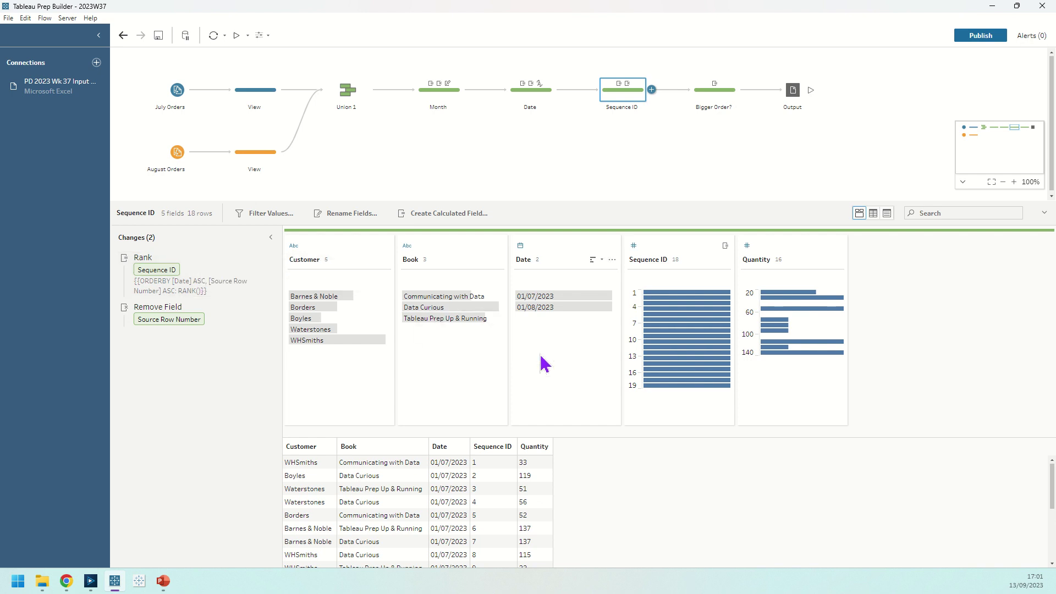
pyautogui.click(171, 277)
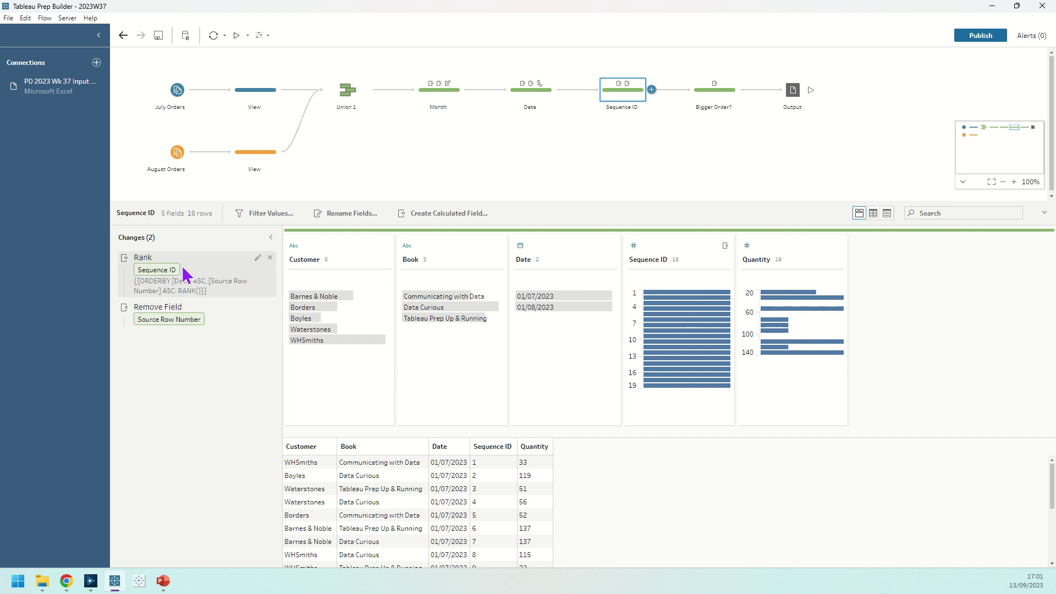
pyautogui.click(838, 259)
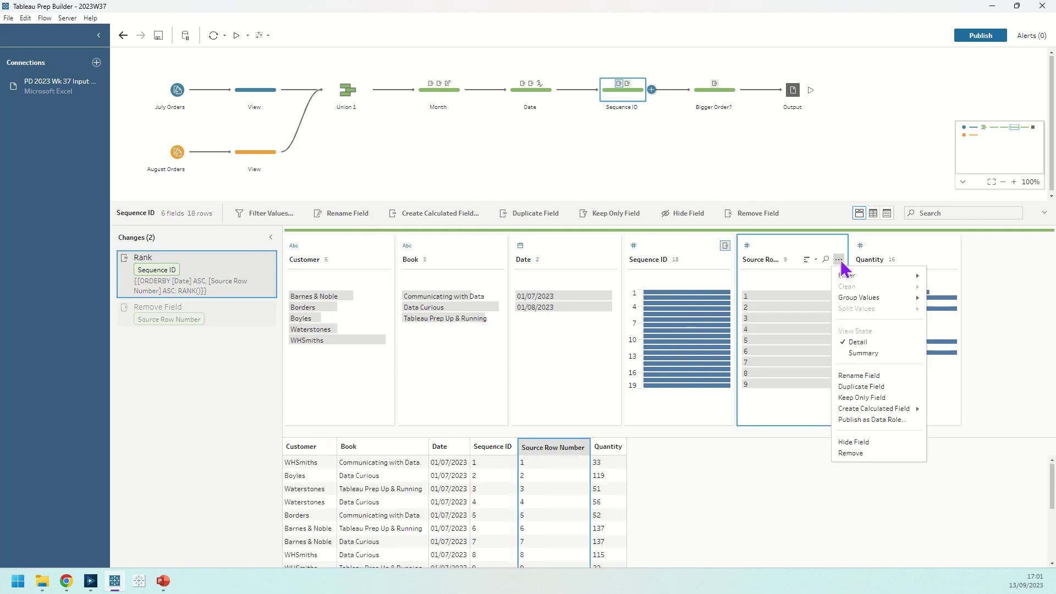
pyautogui.moveTo(890, 409)
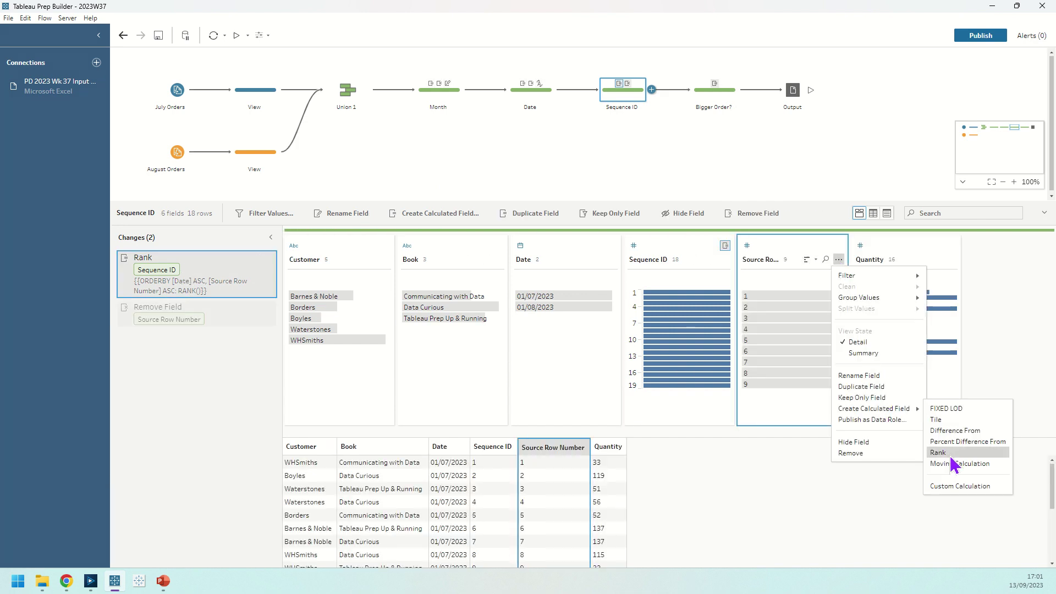
pyautogui.click(950, 454)
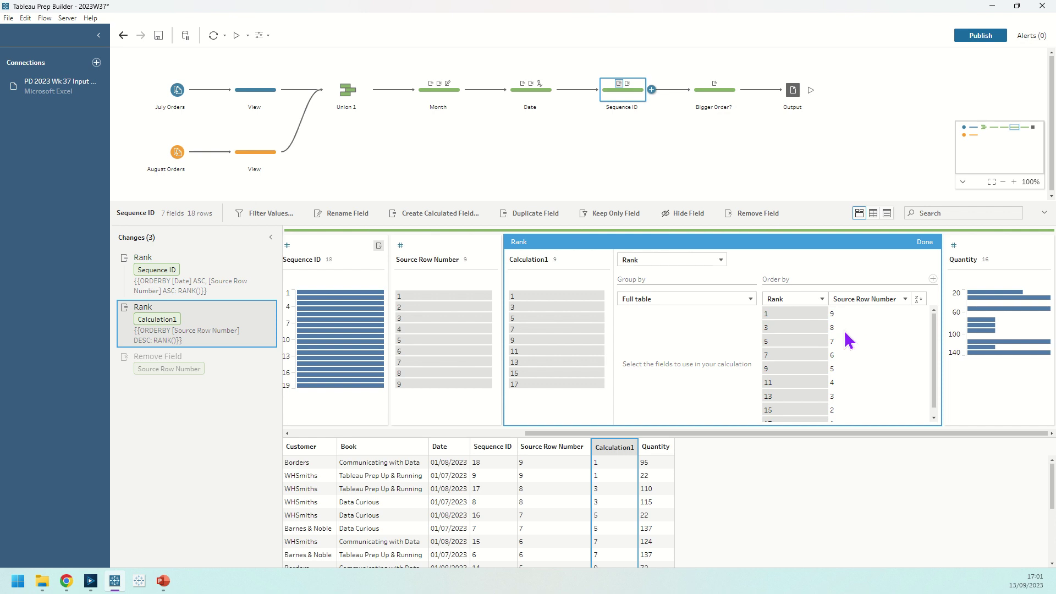
# Order the new rank by Source Row Number ascending, with Date as an additional ordering field.
pyautogui.click(919, 298)
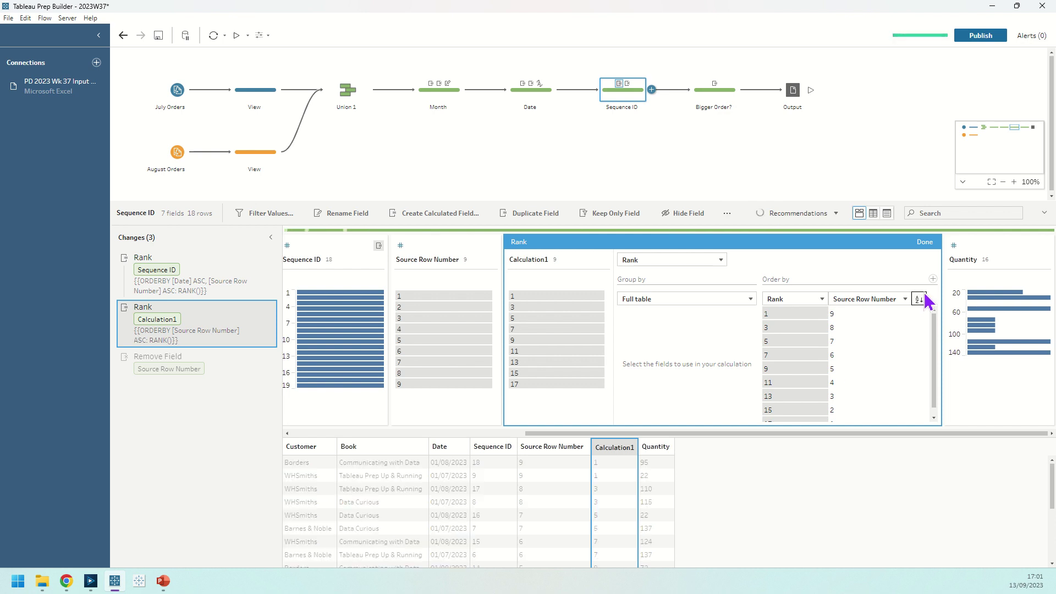
pyautogui.click(933, 279)
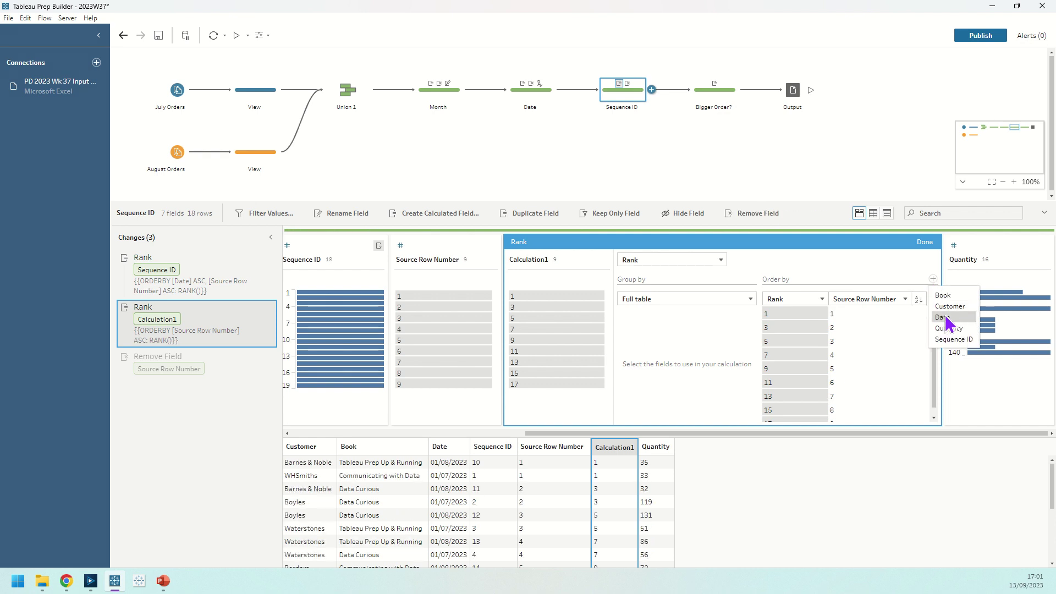
pyautogui.click(943, 317)
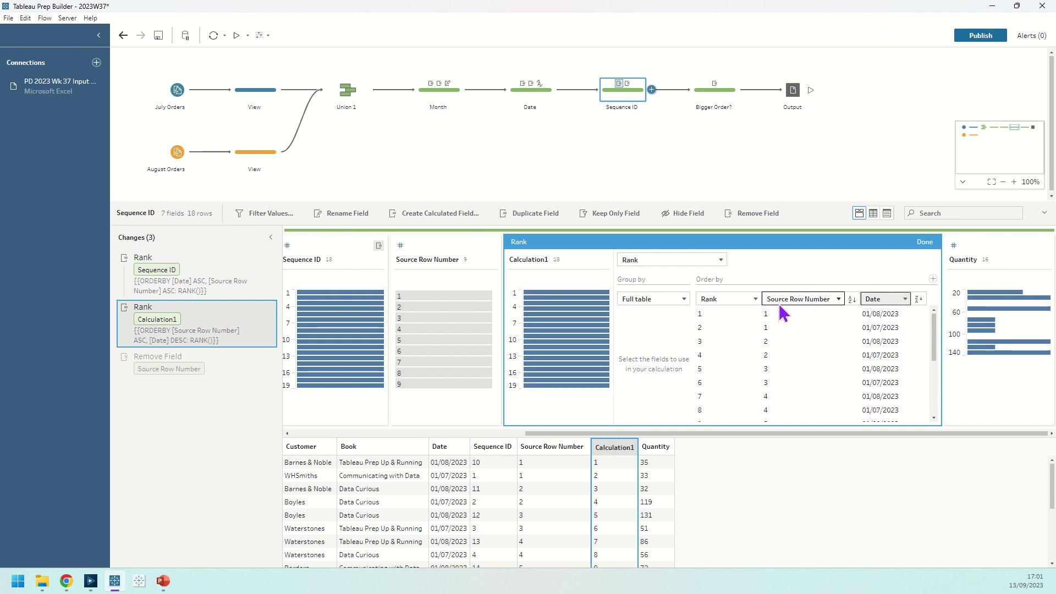
pyautogui.click(837, 299)
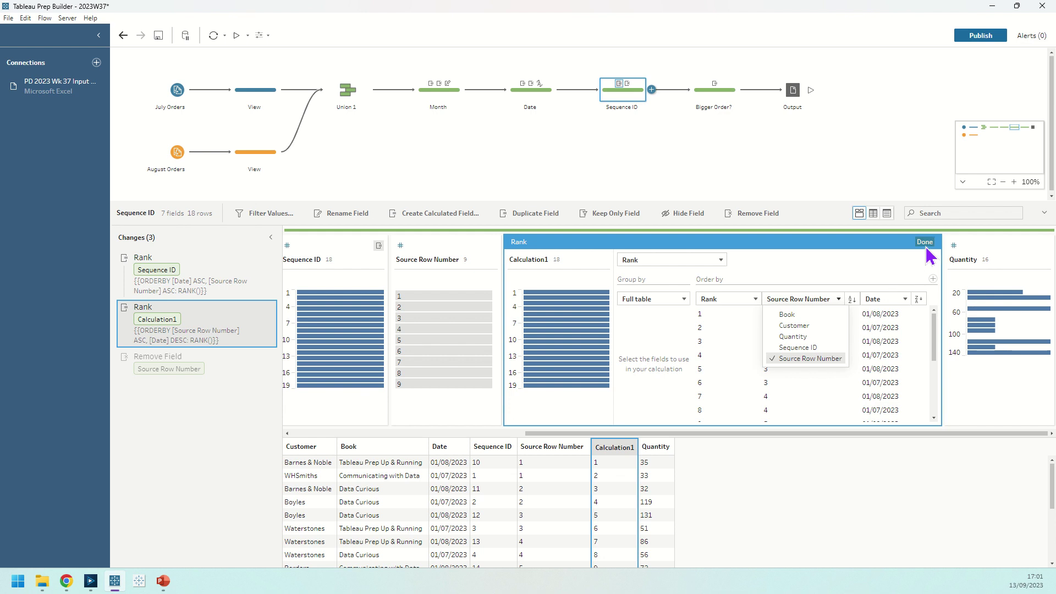
pyautogui.click(924, 243)
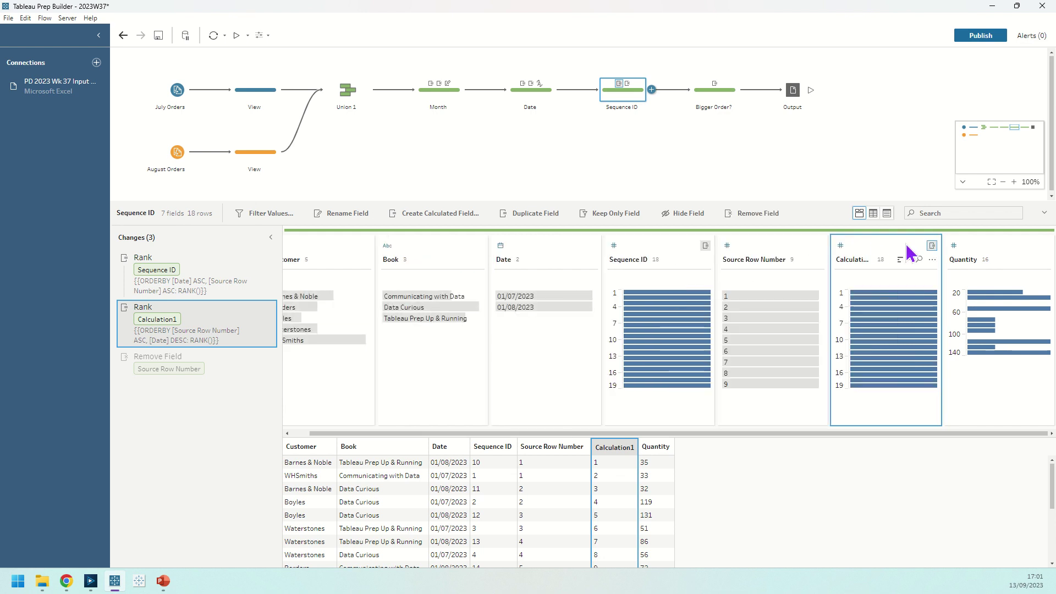
# Remove the Calculation1 field and discard its Rank and Remove Field changes from the Sequence ID step.
pyautogui.click(932, 259)
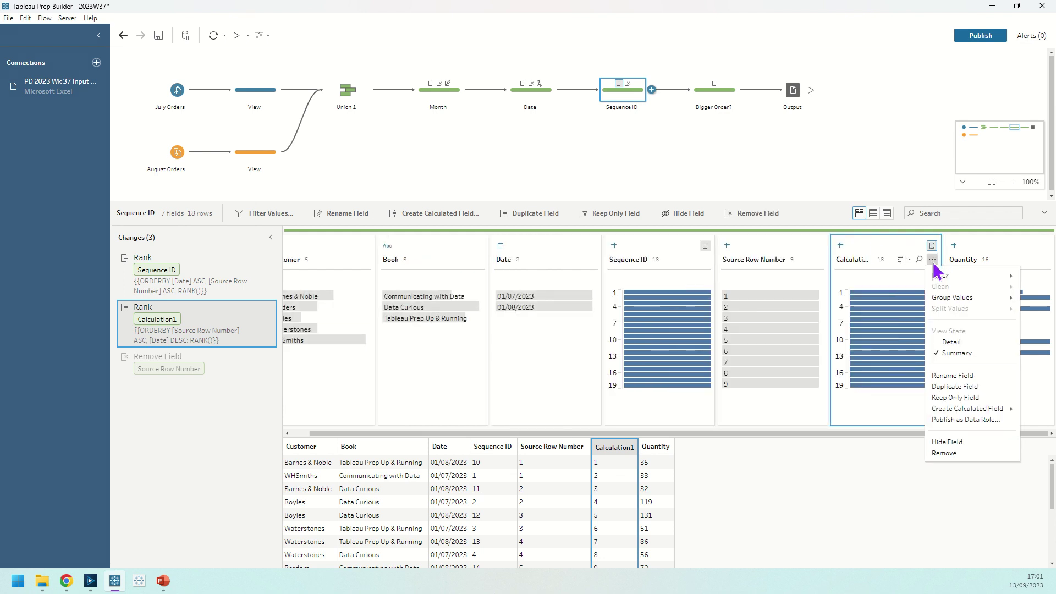
pyautogui.click(990, 456)
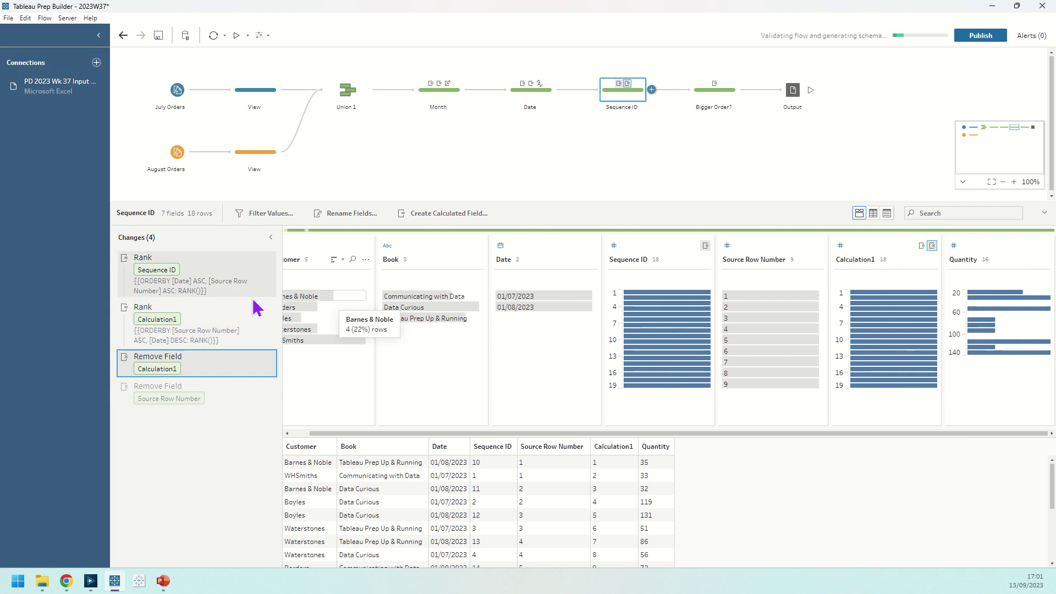
pyautogui.click(270, 307)
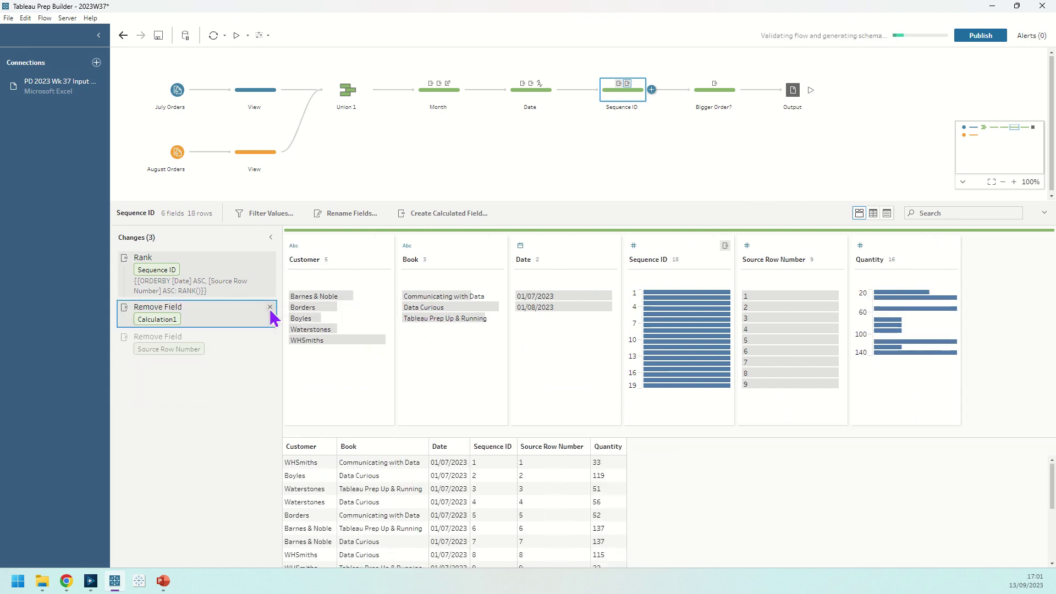
pyautogui.click(270, 308)
# Review the grouping and ordering settings of the Sequence ID field's Rank calculation.
pyautogui.click(201, 286)
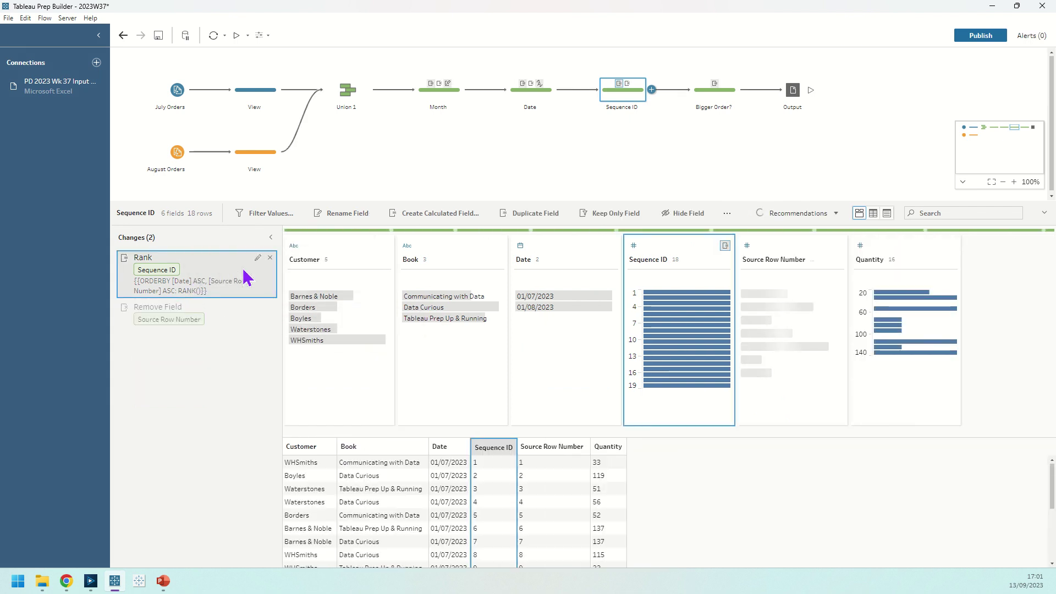
pyautogui.click(257, 259)
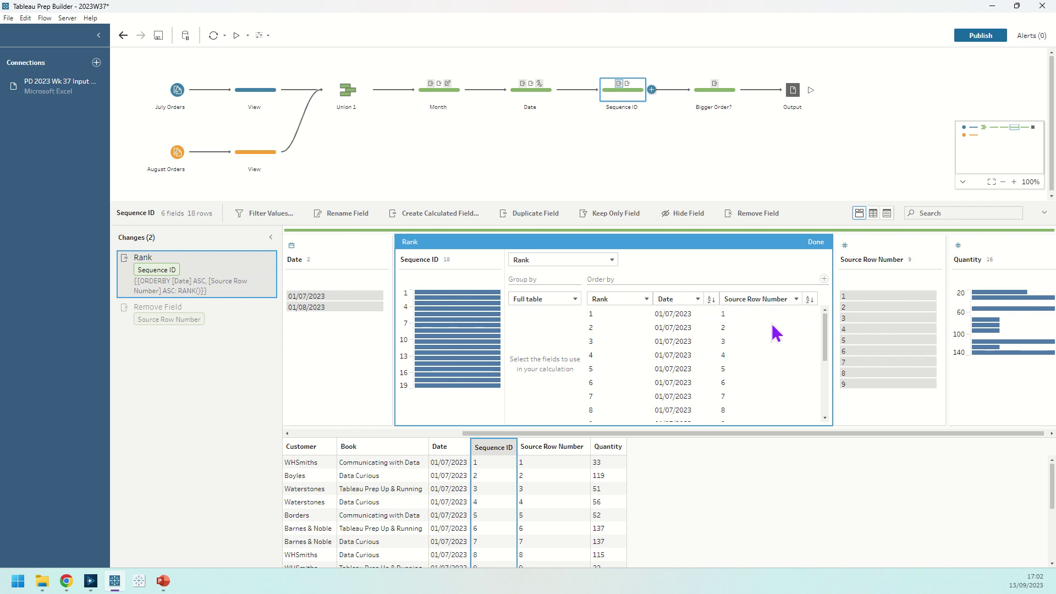
pyautogui.click(814, 242)
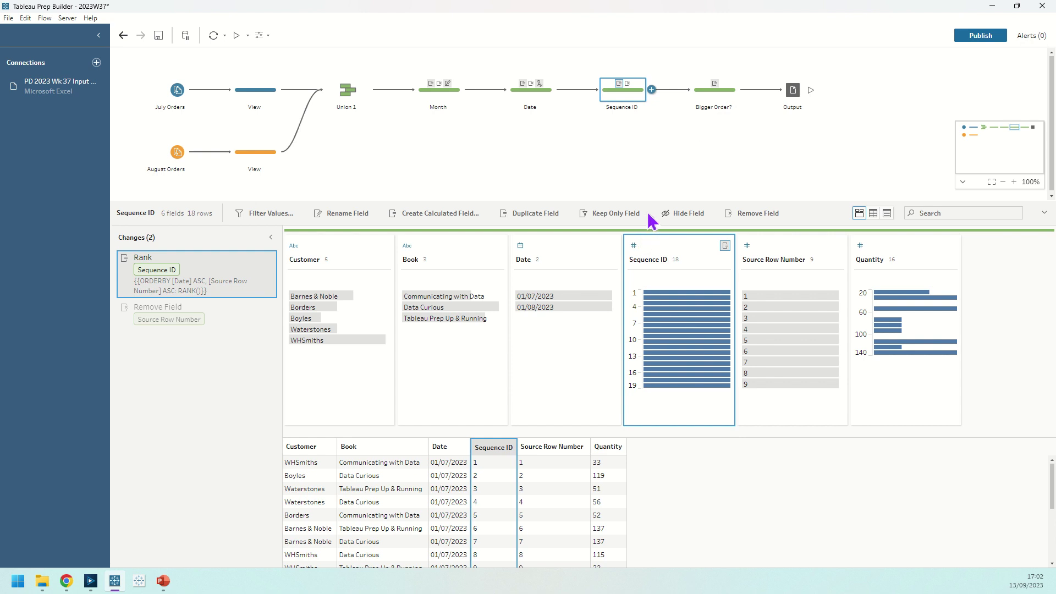
# Create a Difference From calculation on Quantity in the Sequence ID step, ordered by Sequence ID.
pyautogui.click(952, 260)
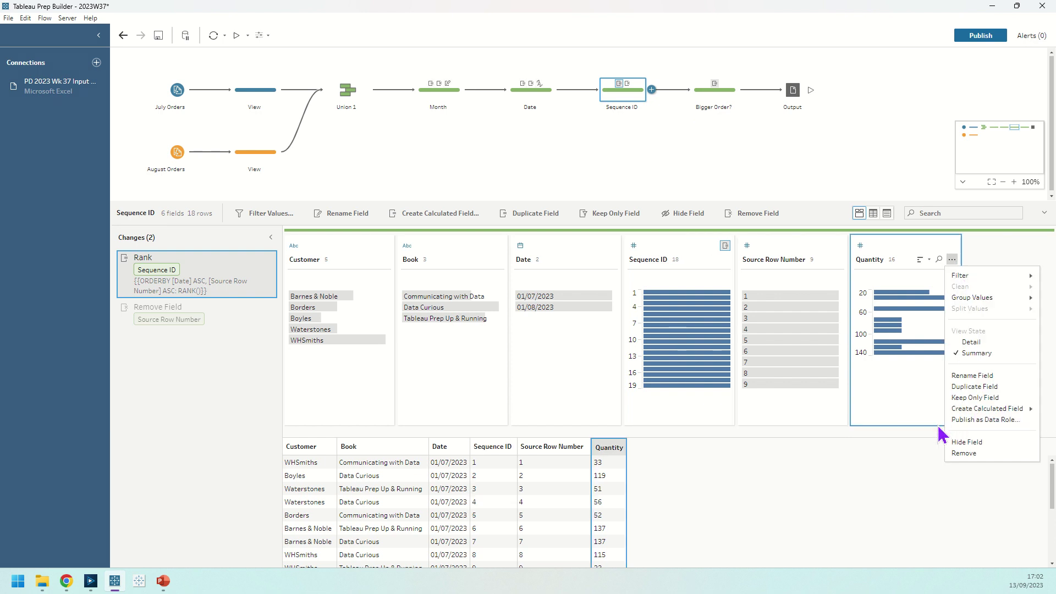
pyautogui.moveTo(957, 410)
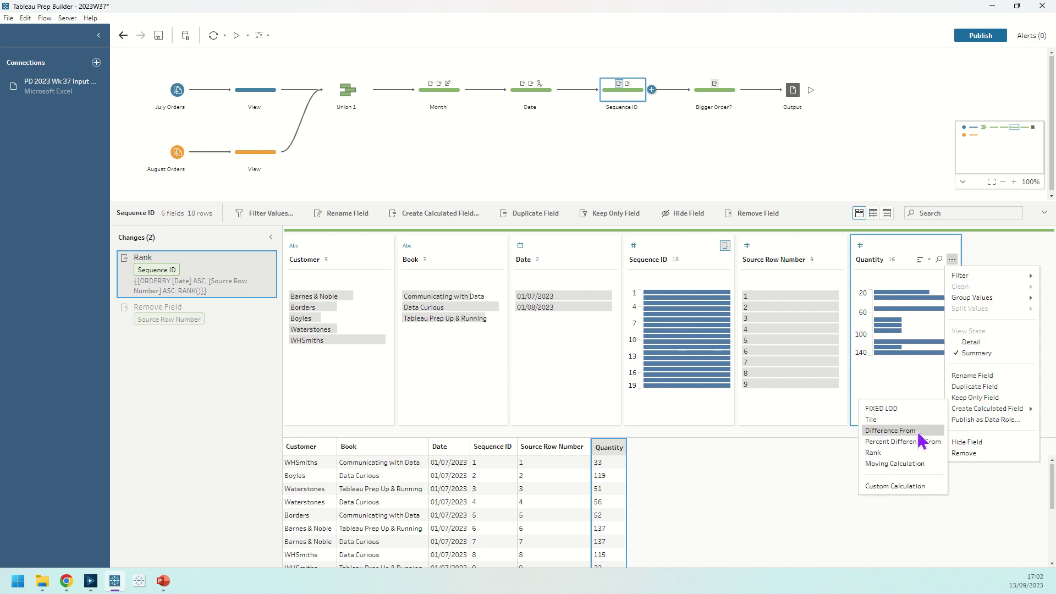
pyautogui.click(891, 430)
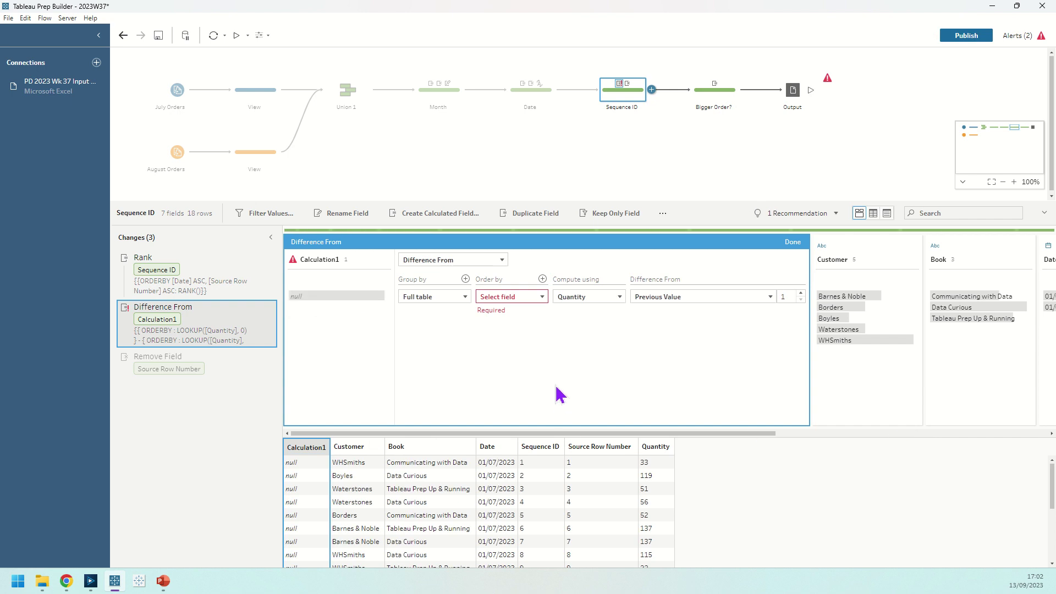
pyautogui.click(540, 297)
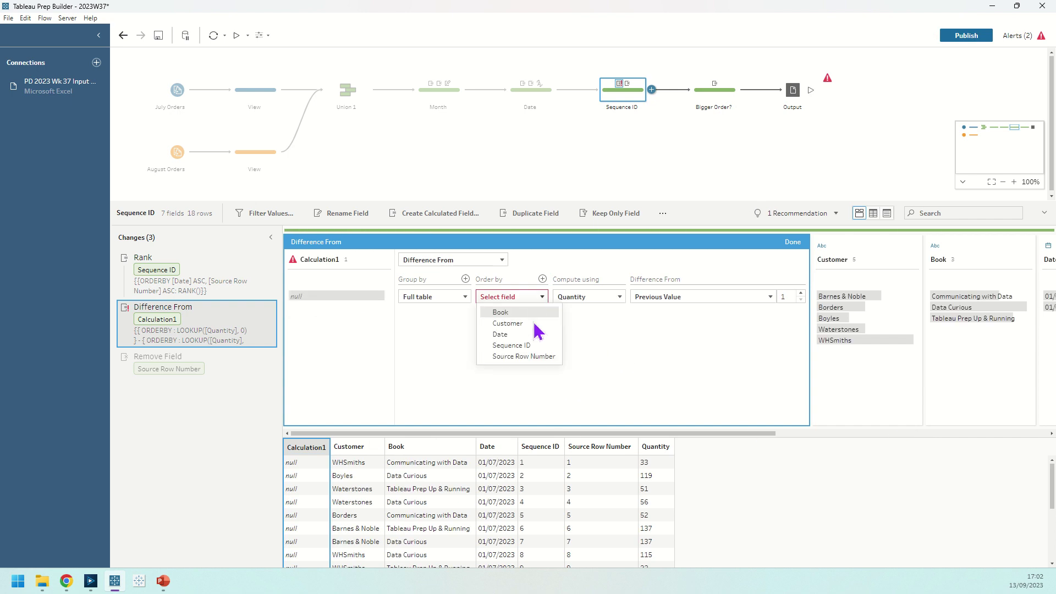
pyautogui.click(540, 346)
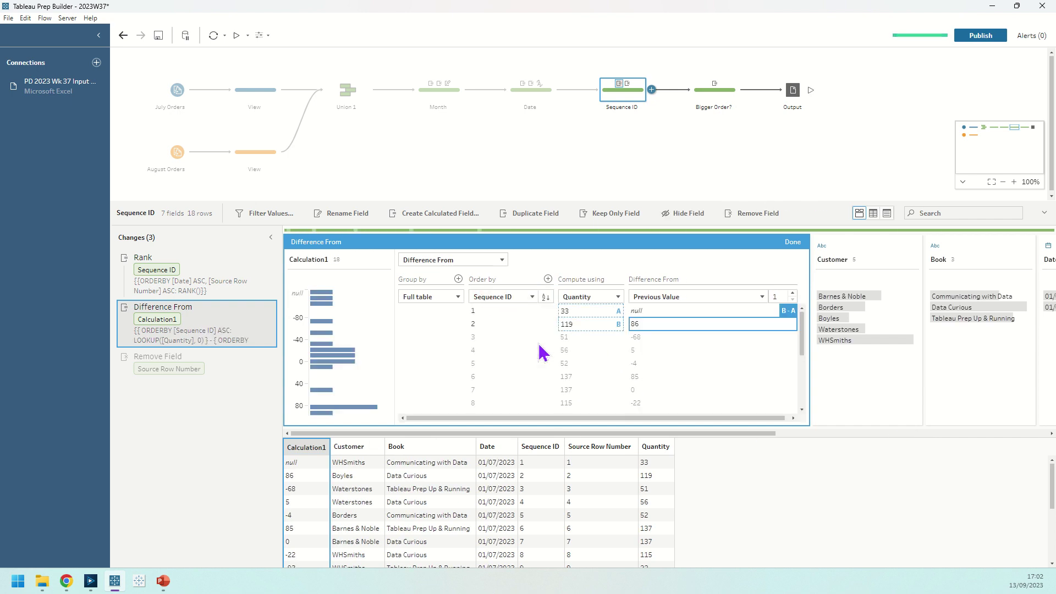
# Group the Difference From calculation by Customer and Book, and discard that change from the Sequence ID step.
pyautogui.click(450, 299)
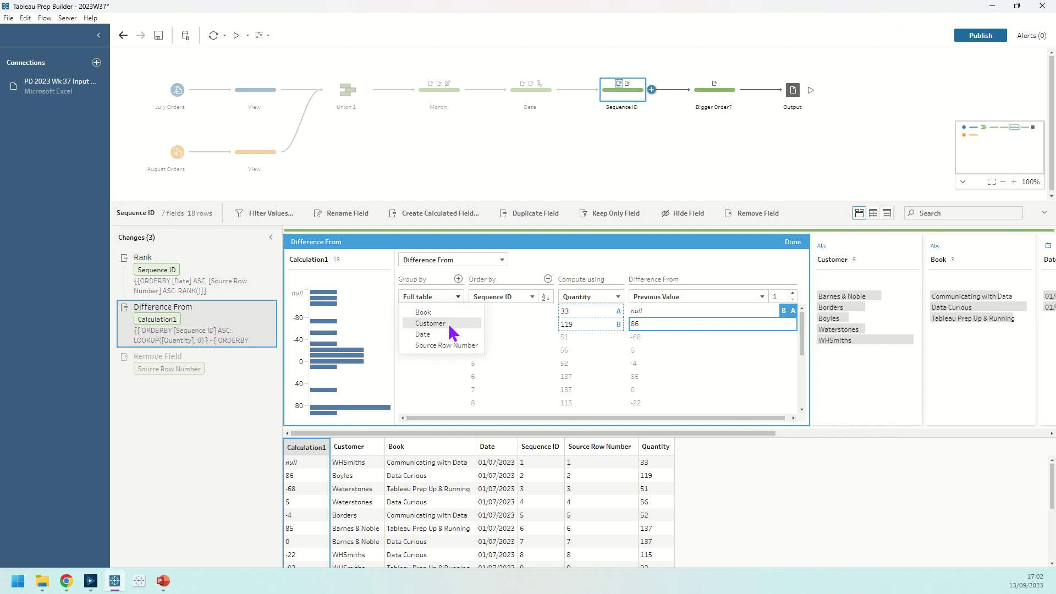
pyautogui.click(449, 324)
pyautogui.click(459, 280)
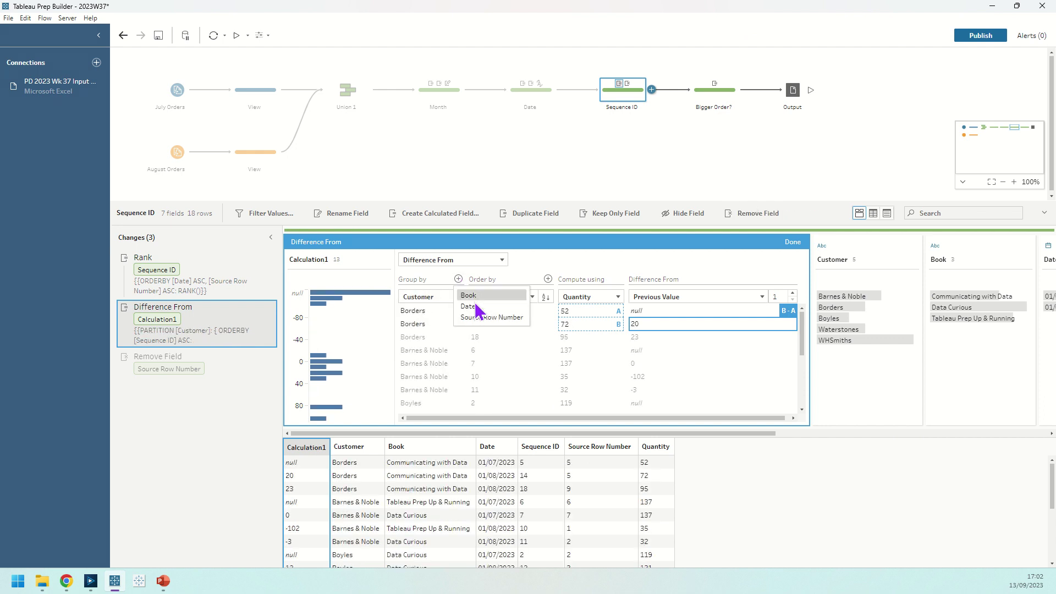
pyautogui.click(474, 297)
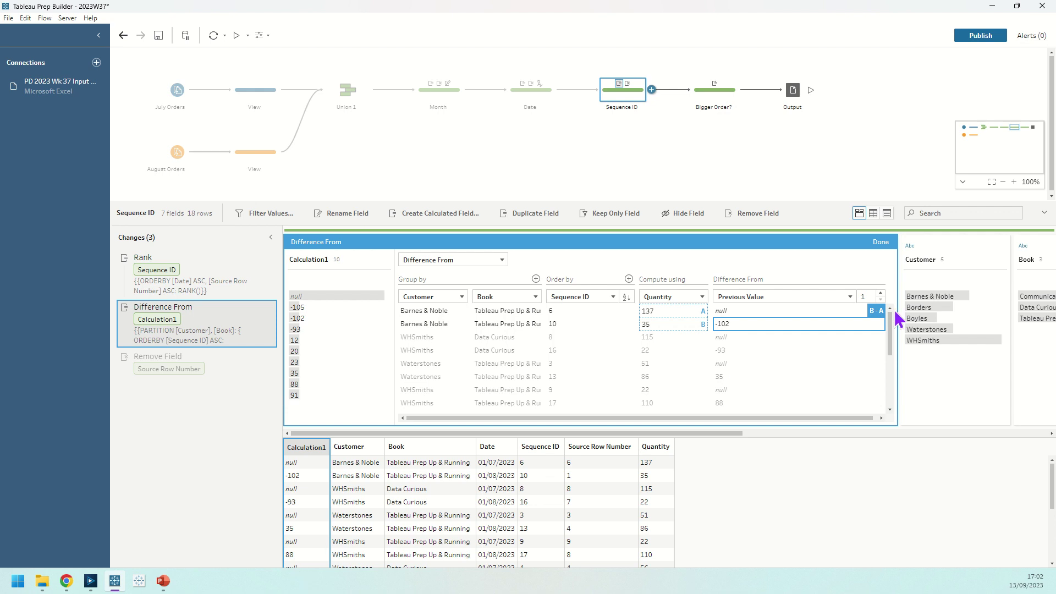
pyautogui.click(270, 306)
# Inspect the grouping, ordering and comparison settings of the Difference From calculation in the Bigger Order? step.
pyautogui.click(703, 101)
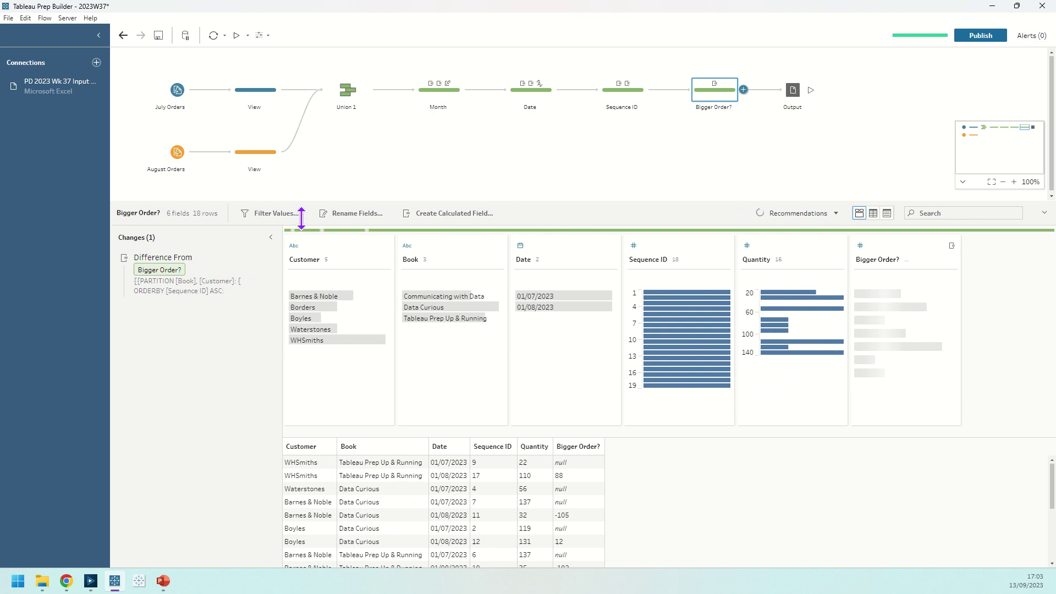
pyautogui.click(257, 258)
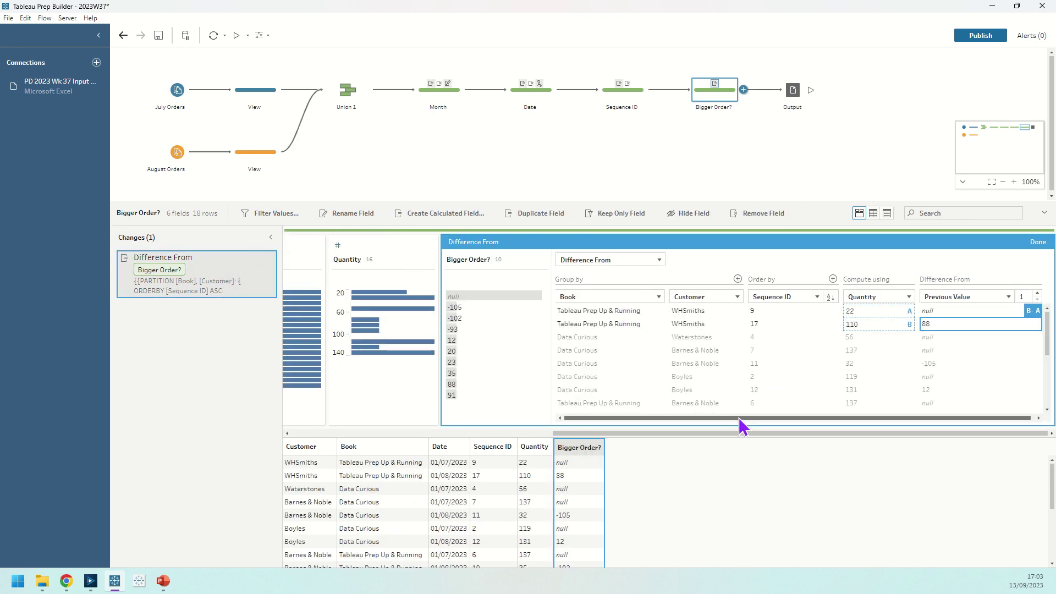
pyautogui.moveTo(768, 422); pyautogui.dragTo(774, 422)
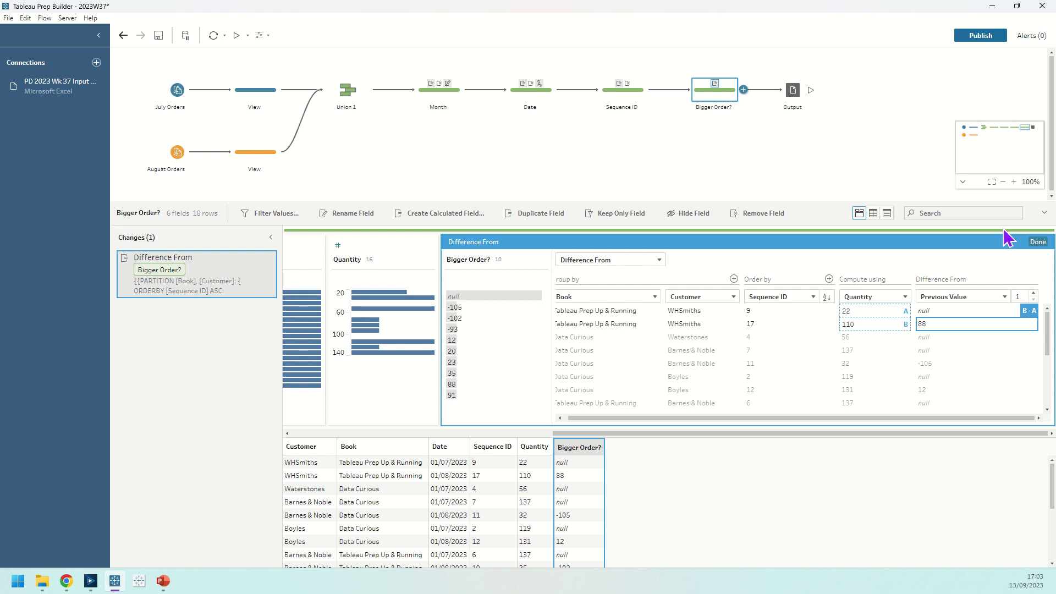
pyautogui.click(1039, 242)
# Open the Output step to view its file output settings.
pyautogui.click(796, 102)
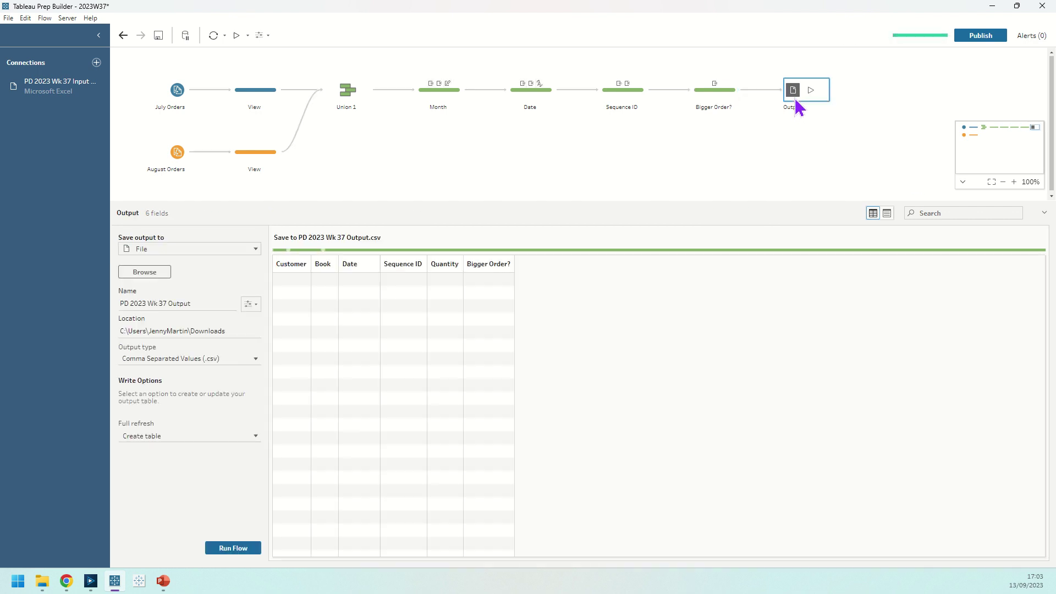